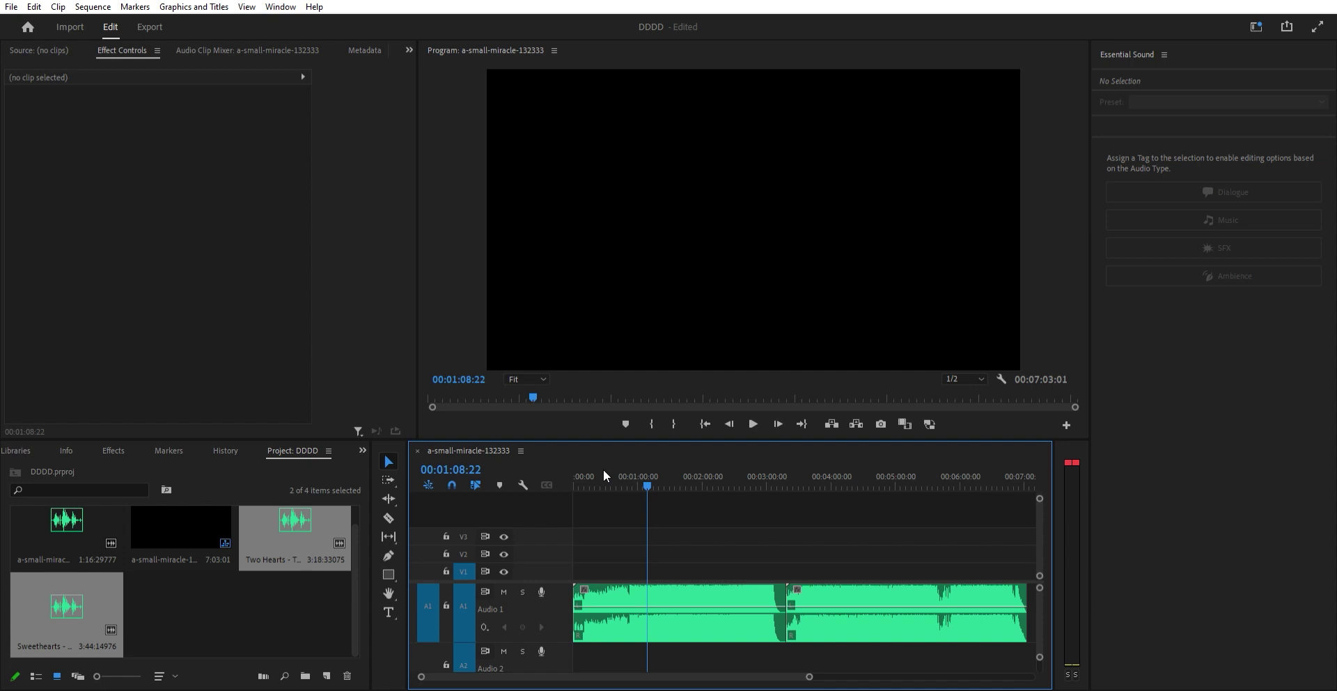
# Step: Audition the Two Hearts clip from around 00:00:43 to 00:00:56 to look for a suitable cut point
pyautogui.moveTo(640, 473); pyautogui.dragTo(669, 465)
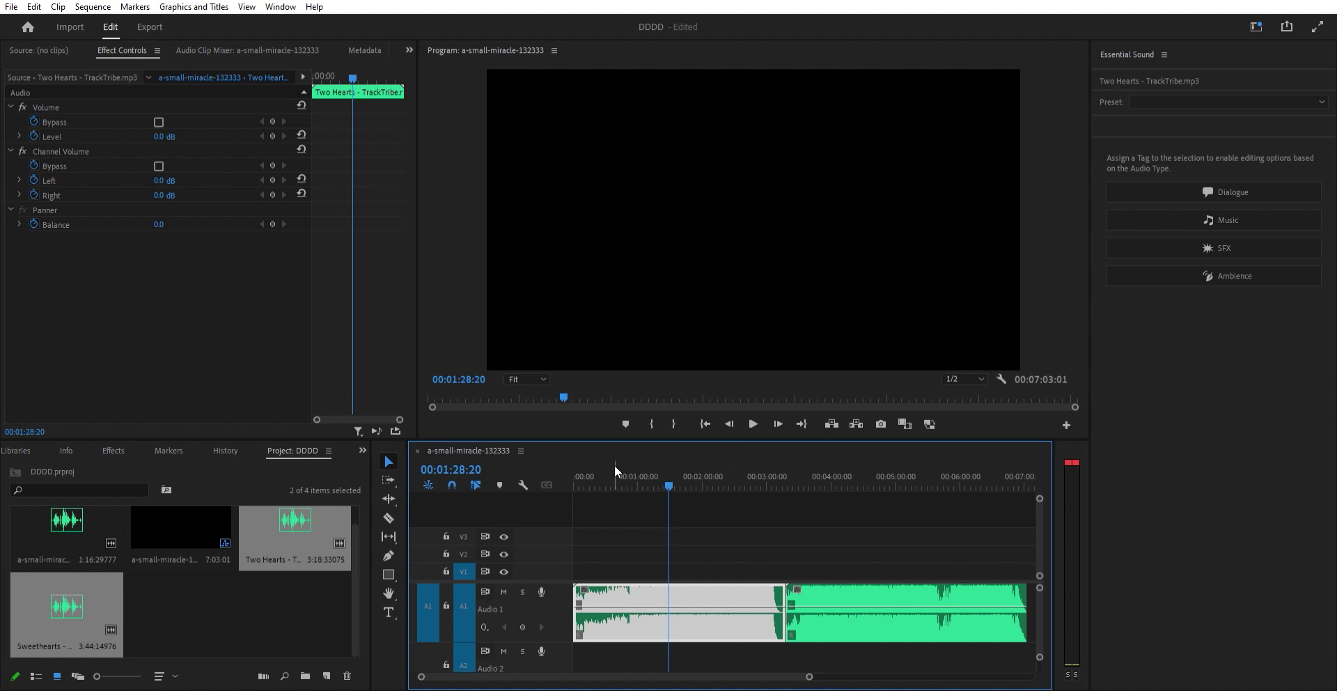
pyautogui.scroll(2, 614, 466)
pyautogui.click(667, 475)
pyautogui.press('space')
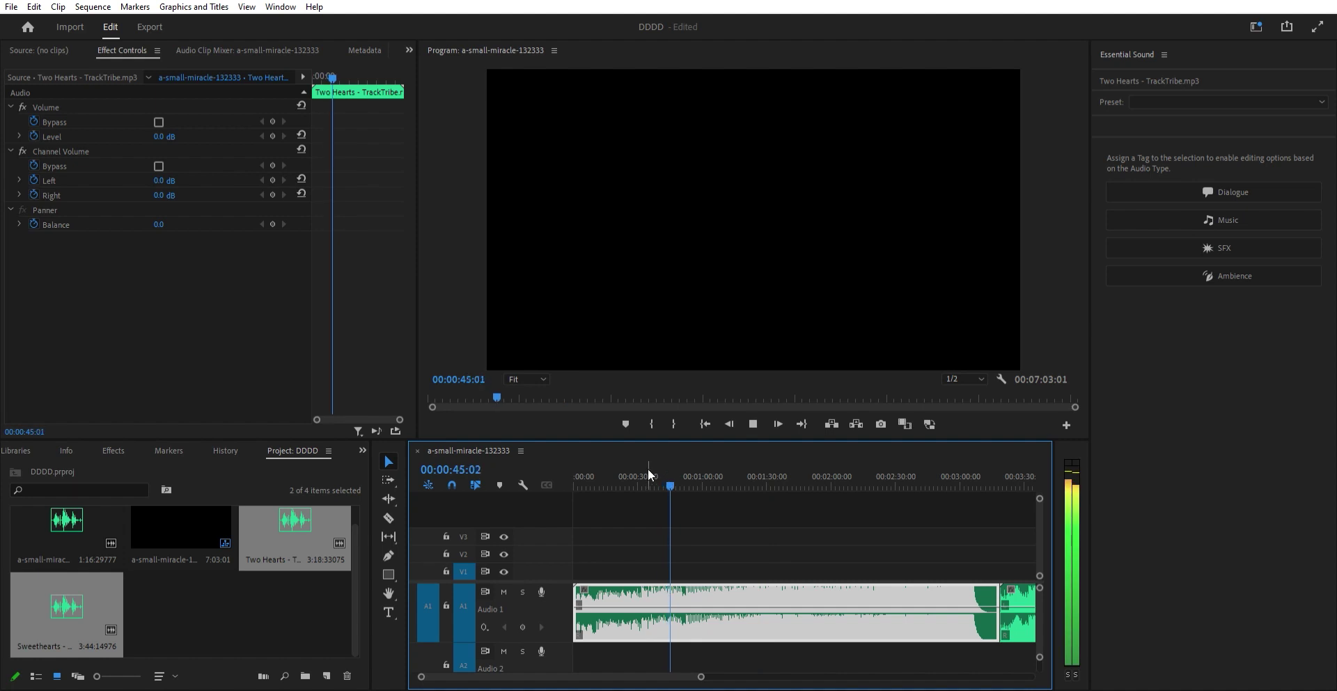
pyautogui.press('space')
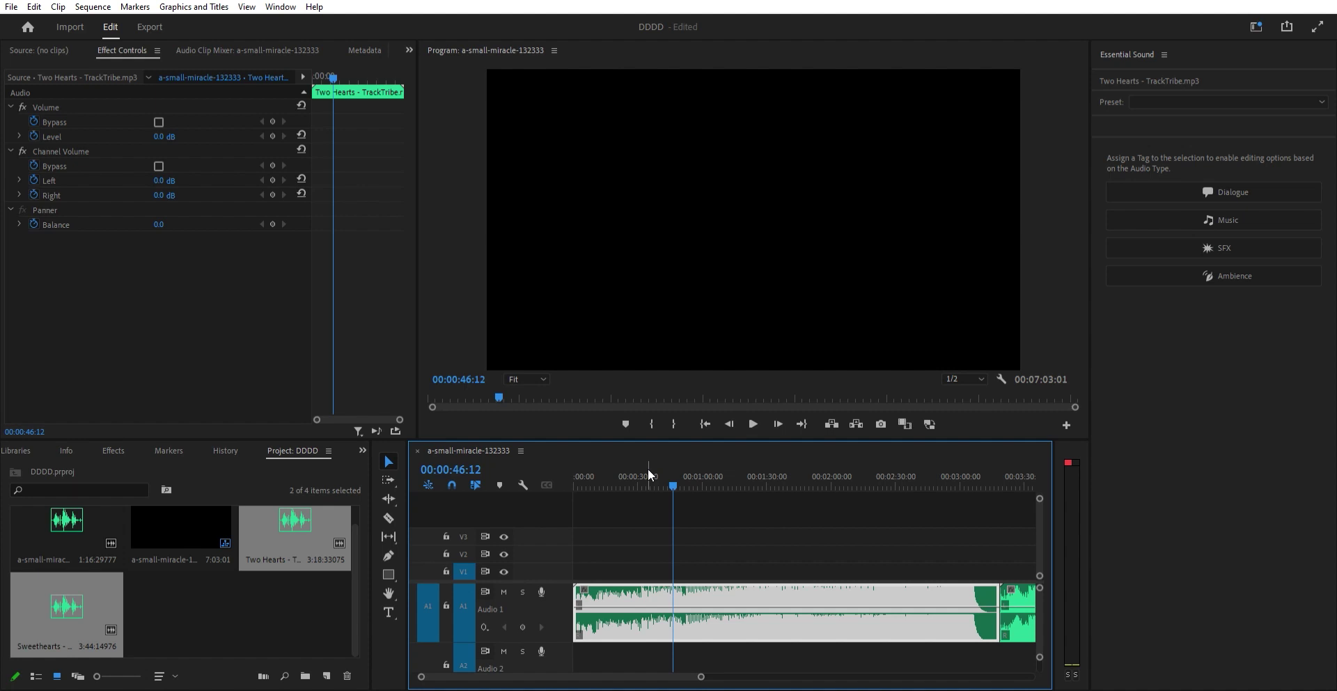
pyautogui.press('=')
pyautogui.click(763, 462)
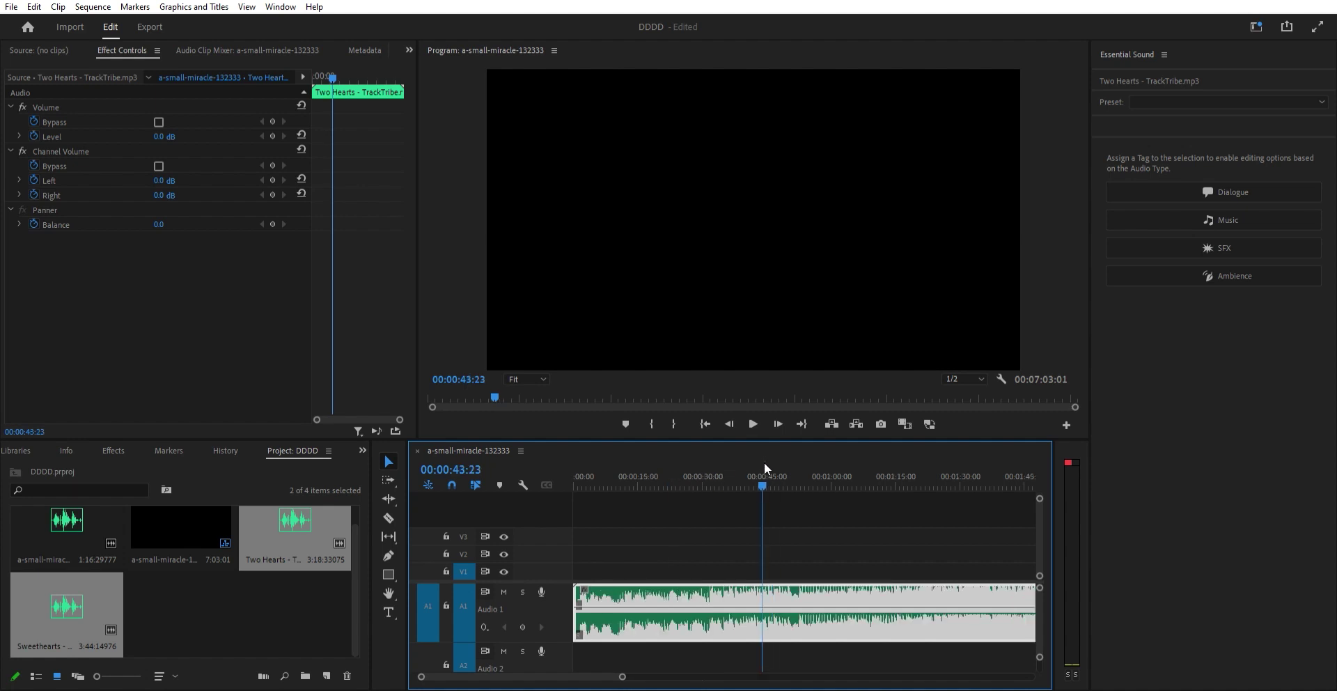
pyautogui.press('=')
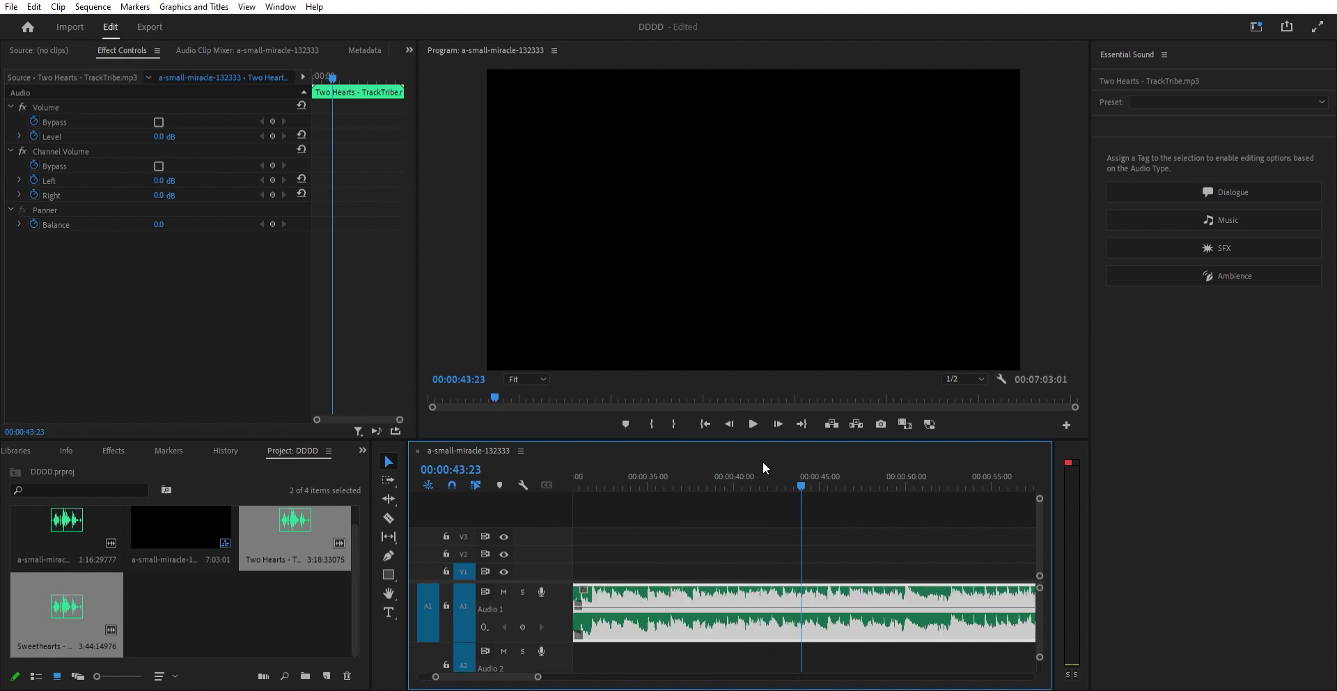
pyautogui.press('space')
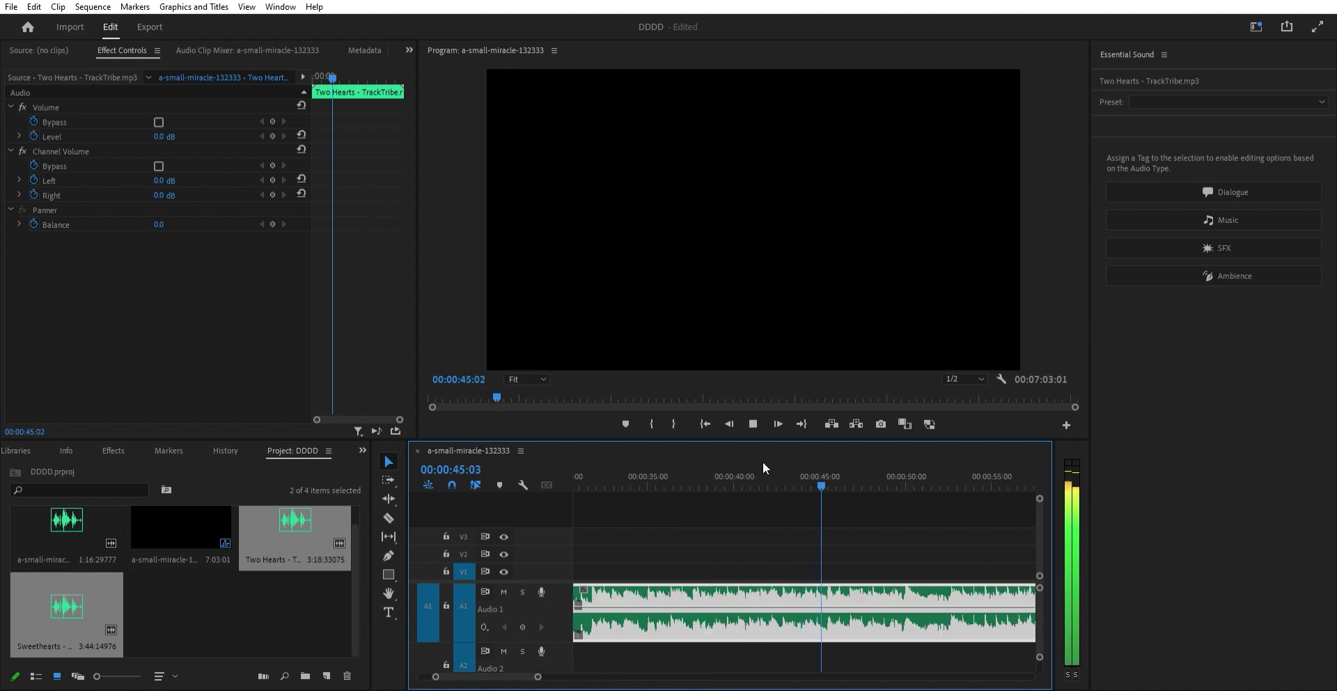
pyautogui.scroll(-3, 855, 535)
pyautogui.click(792, 459)
pyautogui.press('space')
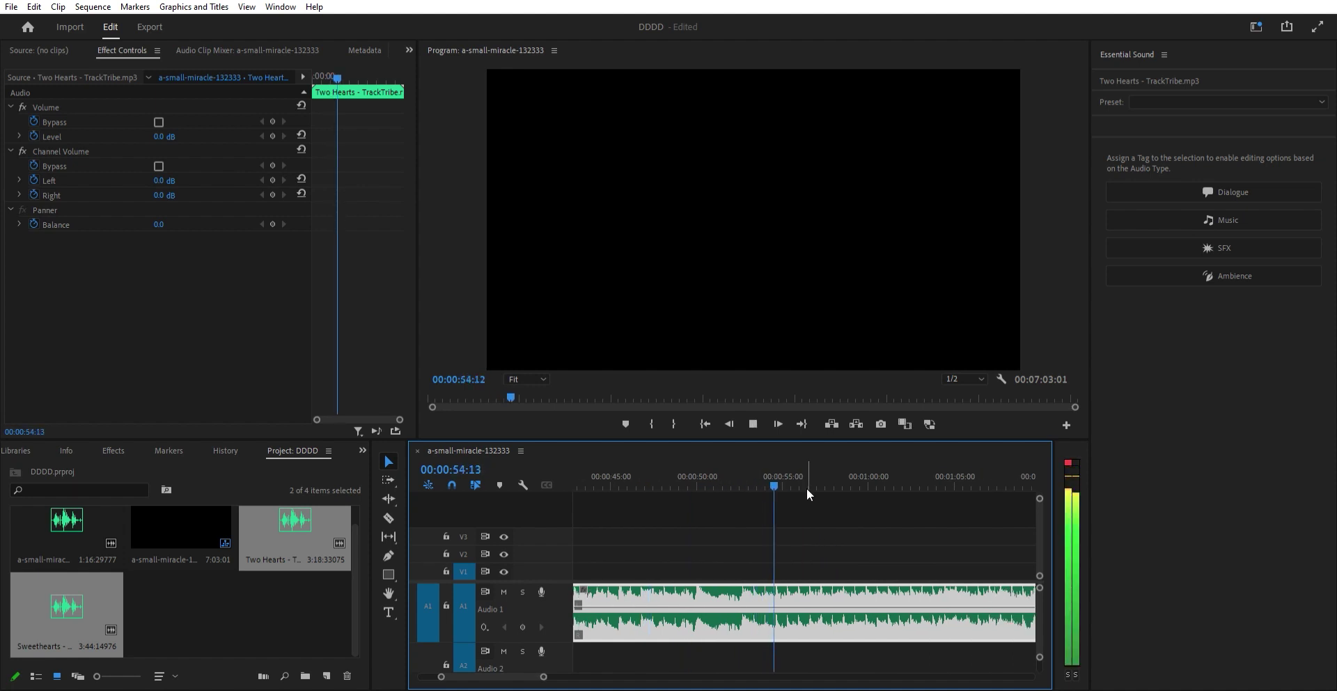
pyautogui.scroll(-1, 787, 501)
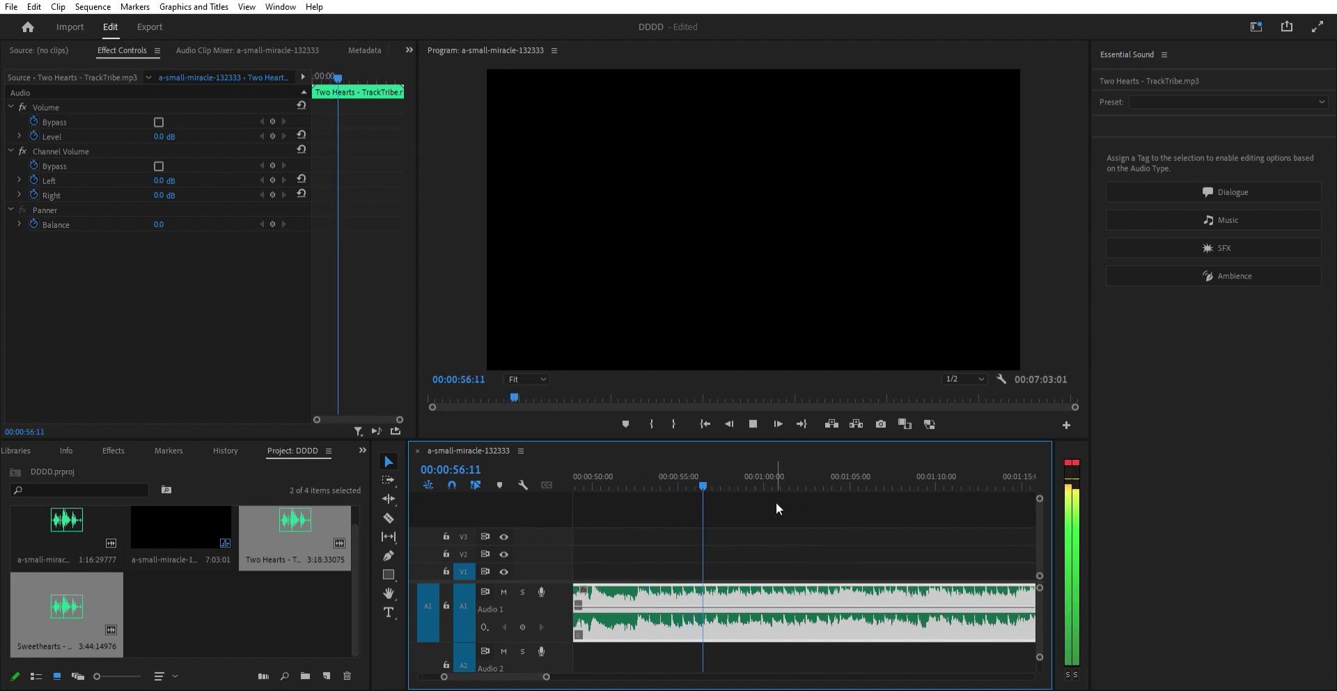
# Step: Split the Two Hearts clip at 00:00:57:15
pyautogui.press('space')
pyautogui.click(722, 476)
pyautogui.hotkey('ctrl', 'k')
pyautogui.press('-')
pyautogui.press('-')
pyautogui.press('-')
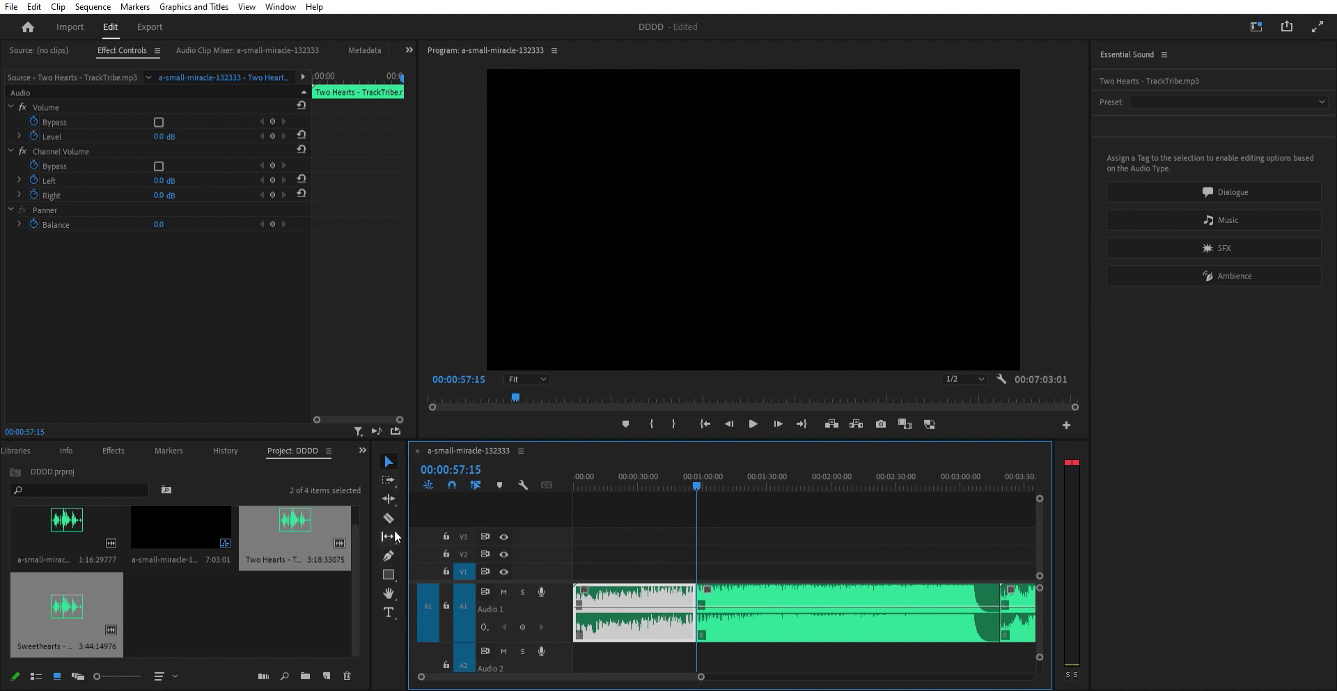
# Step: Shorten the second Two Hearts segment with the Remix tool to a target duration of about 00:00:50:18
pyautogui.click(394, 492)
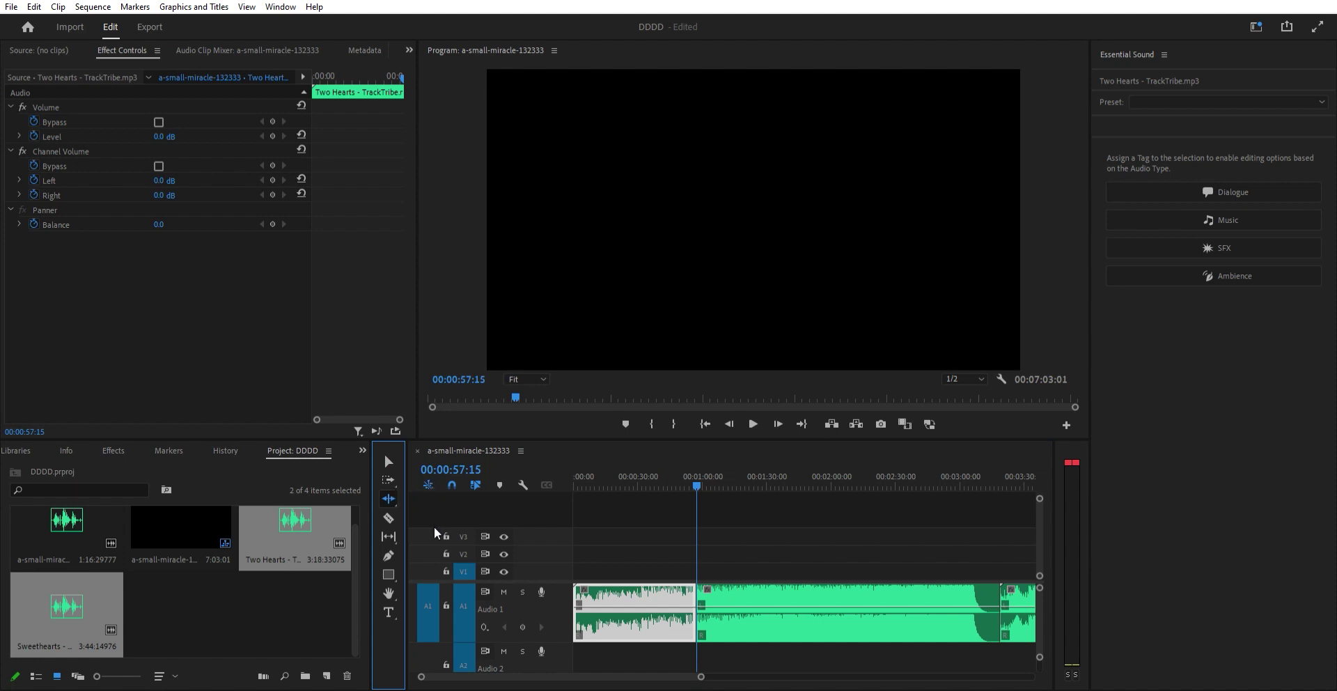
pyautogui.hotkey('shift', 'r')
pyautogui.moveTo(996, 577); pyautogui.dragTo(802, 591)
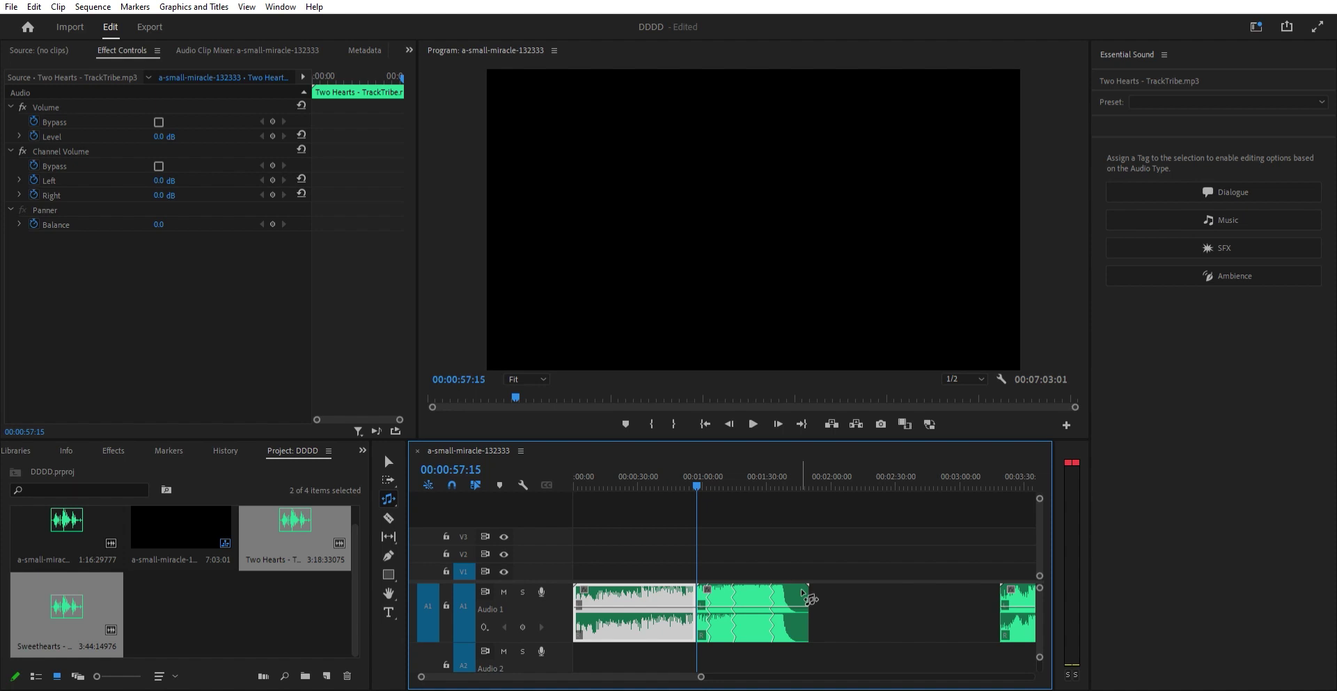
# Step: Play the remixed Two Hearts segment around each of its three transition marks to check the joins
pyautogui.scroll(4, 783, 473)
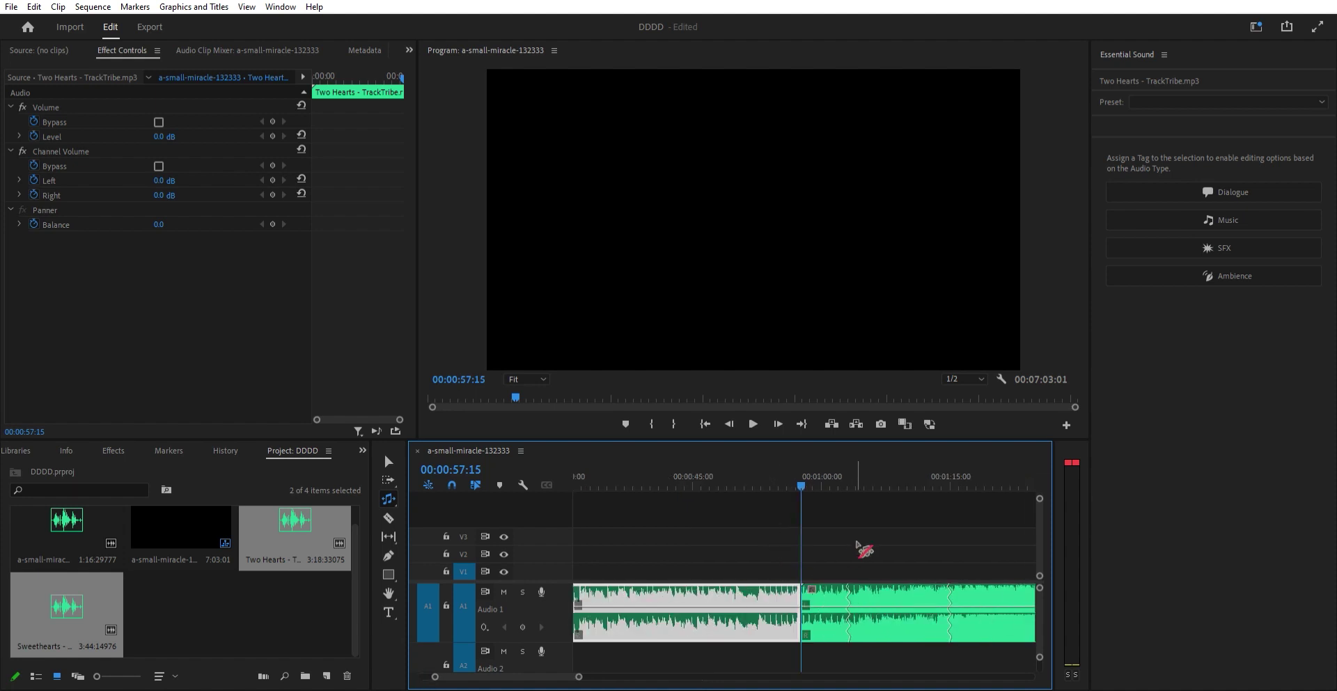
pyautogui.scroll(-3, 818, 567)
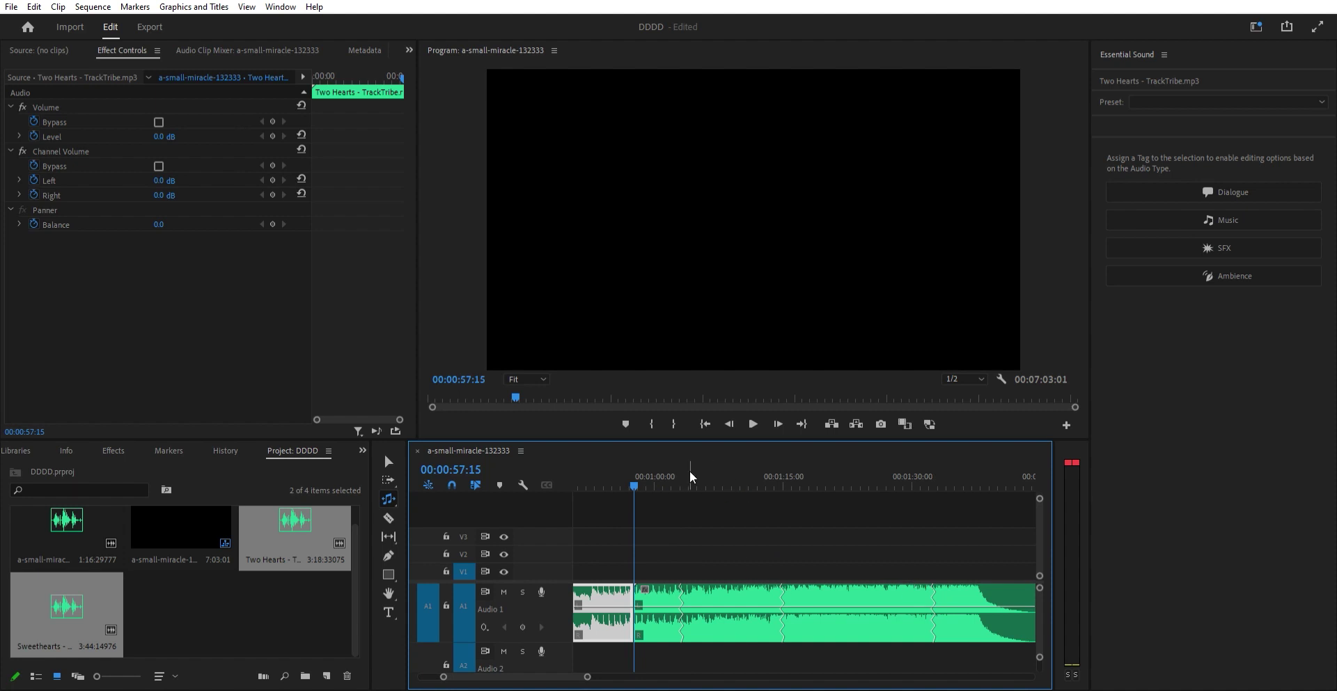
pyautogui.click(670, 465)
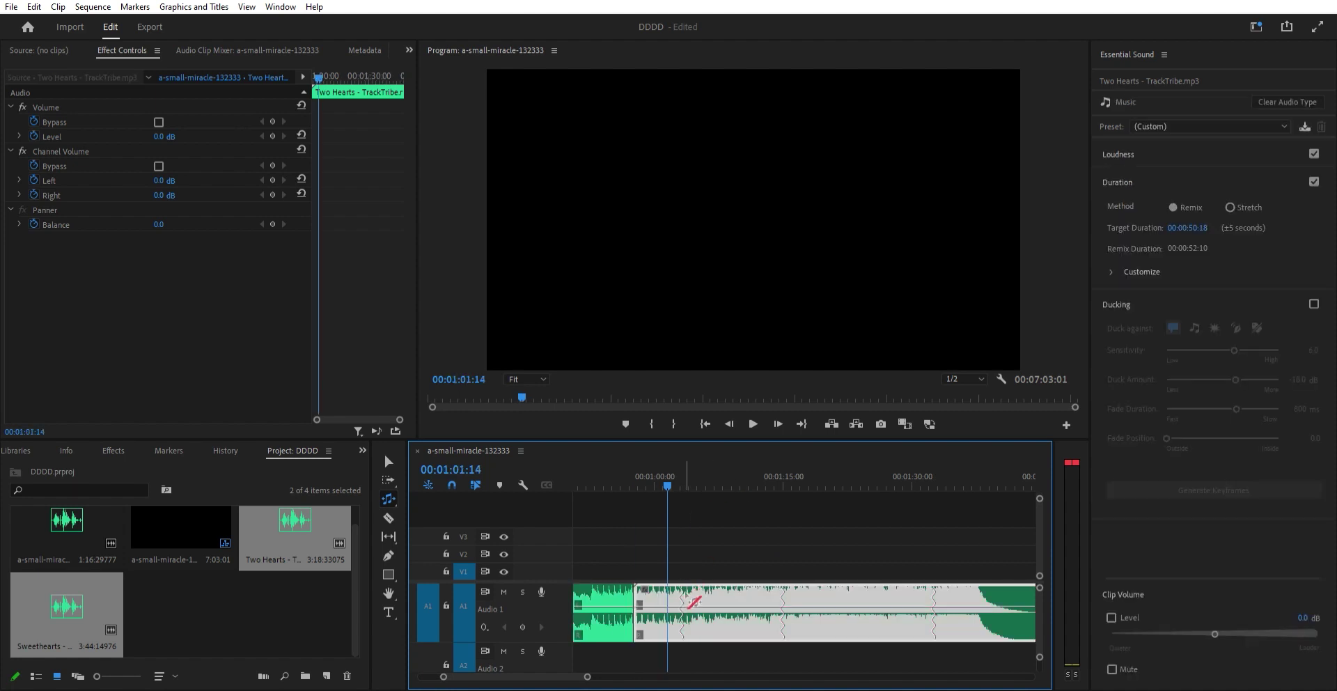
pyautogui.press('space')
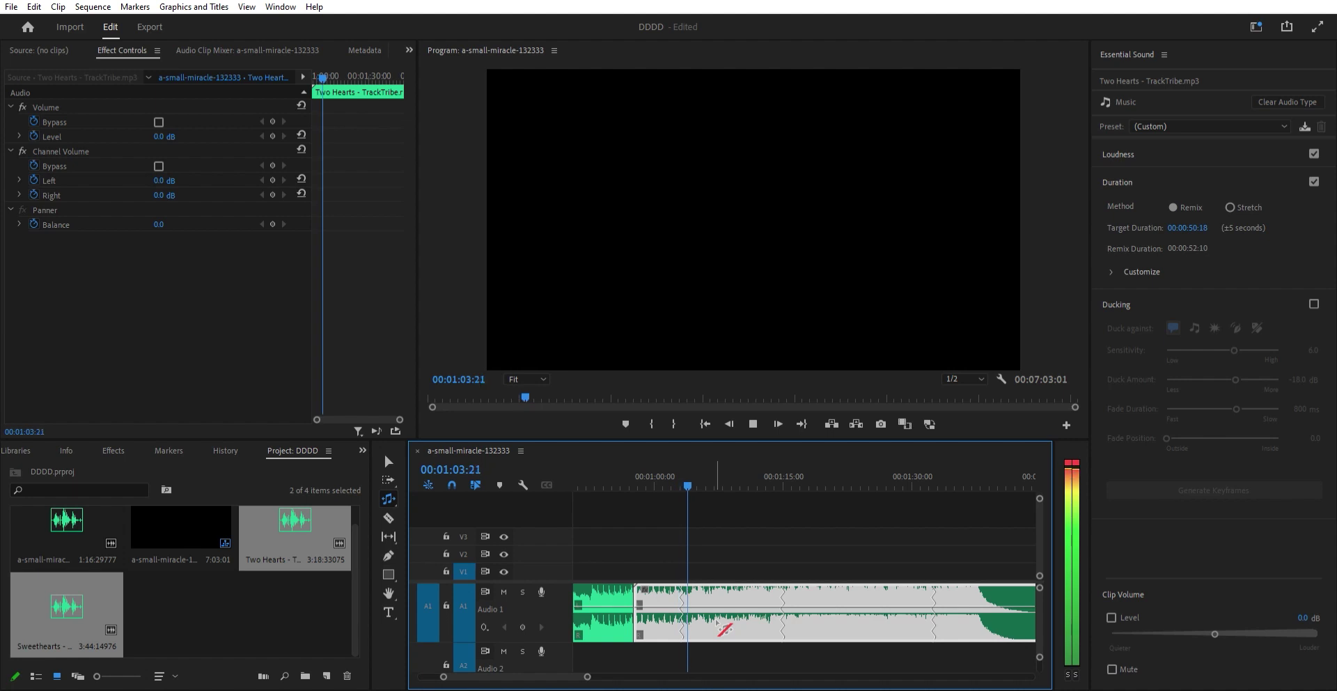
pyautogui.click(766, 476)
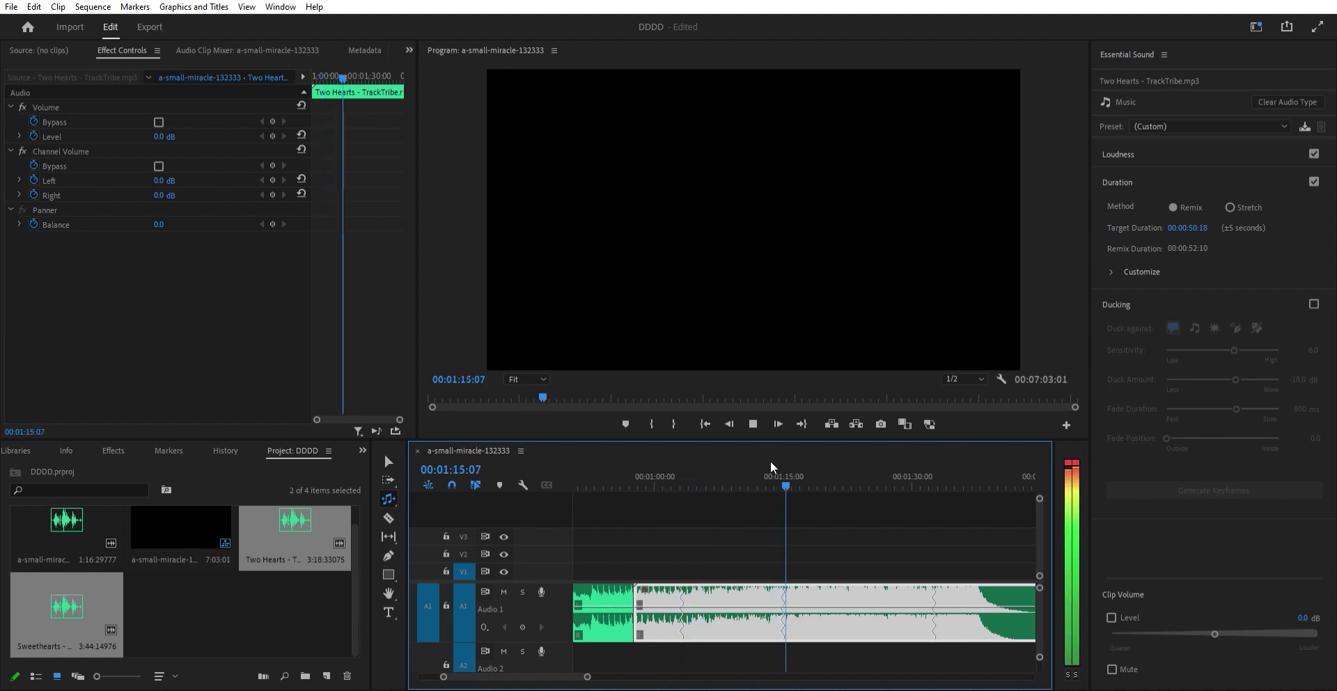
pyautogui.click(914, 472)
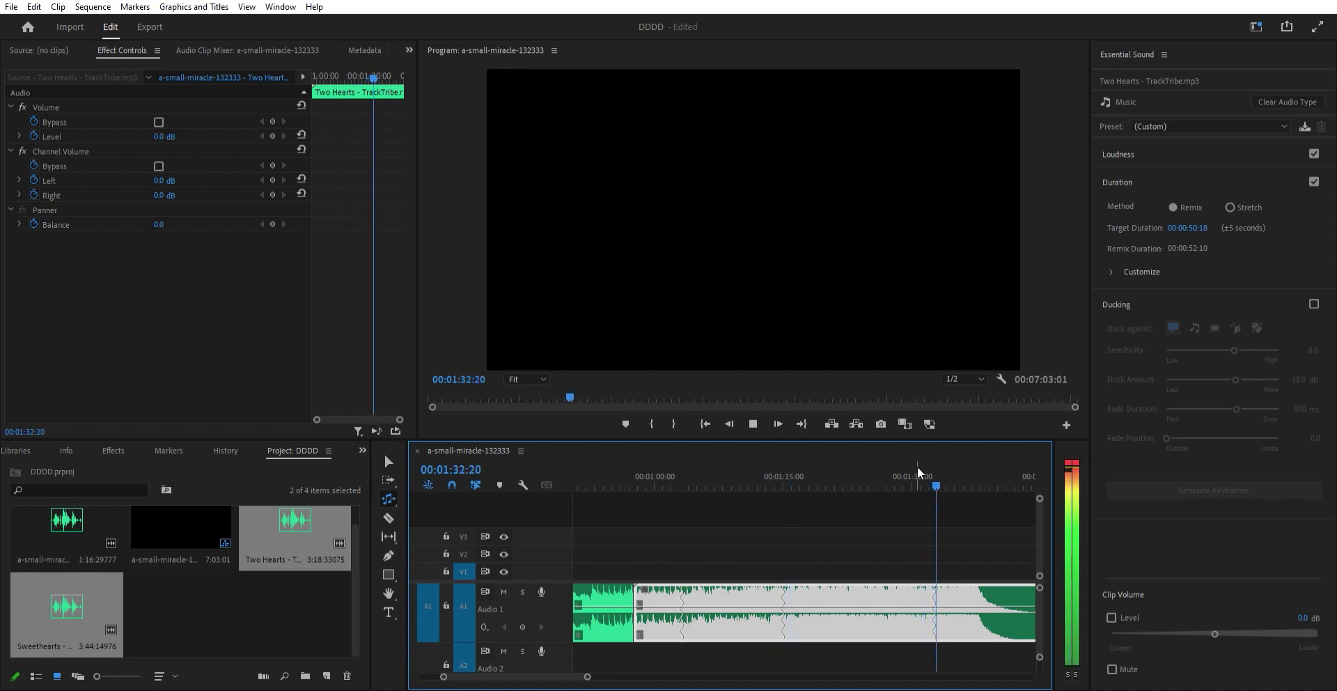
# Step: Remix the second Two Hearts segment further, down to a target duration of about 00:00:23:18
pyautogui.press('-')
pyautogui.press('space')
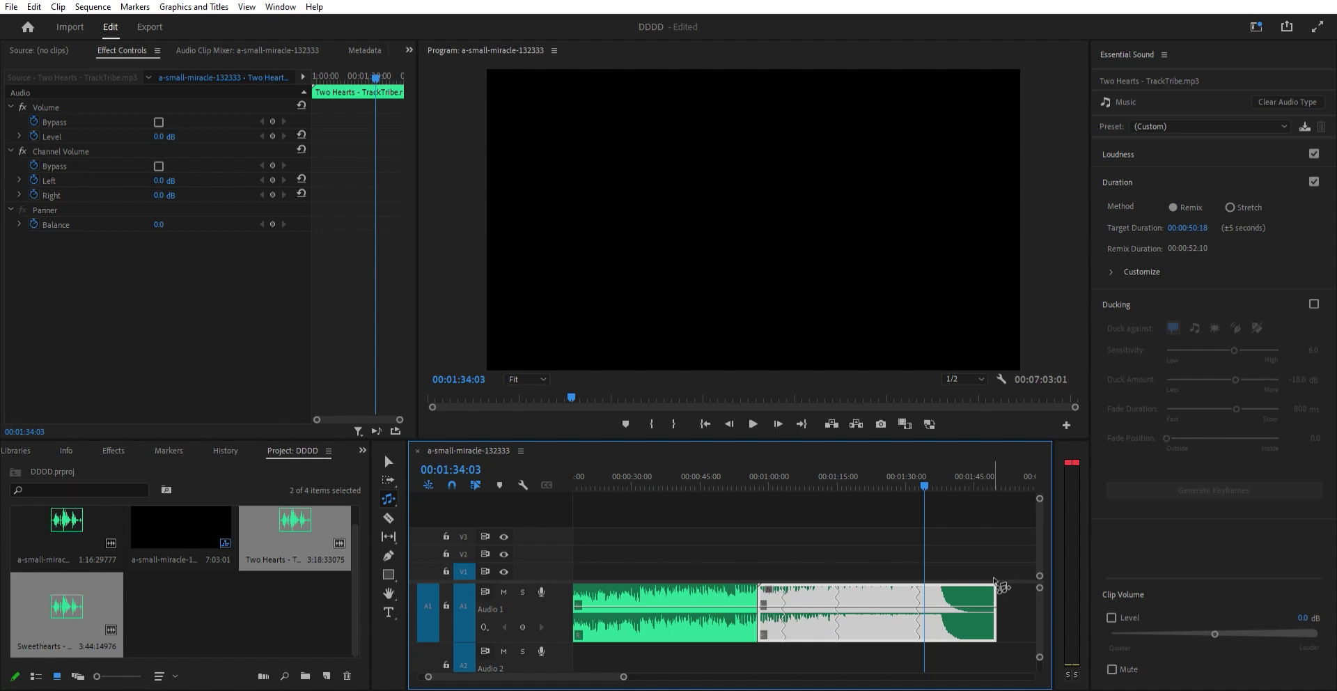
pyautogui.moveTo(996, 586); pyautogui.dragTo(866, 592)
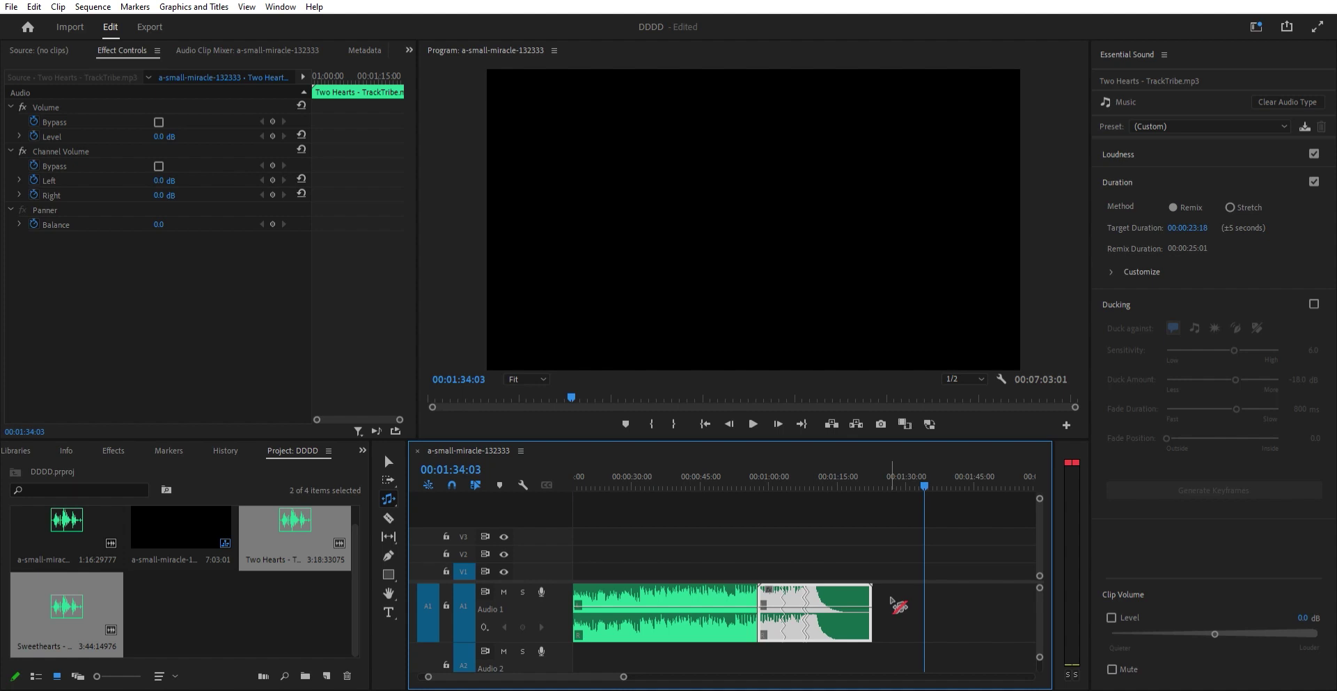
# Step: Audition the Sweethearts clip near 00:04:05 and split it at 00:04:07:00
pyautogui.press('-')
pyautogui.press('-')
pyautogui.press('-')
pyautogui.click(715, 473)
pyautogui.press('=')
pyautogui.press('=')
pyautogui.press('space')
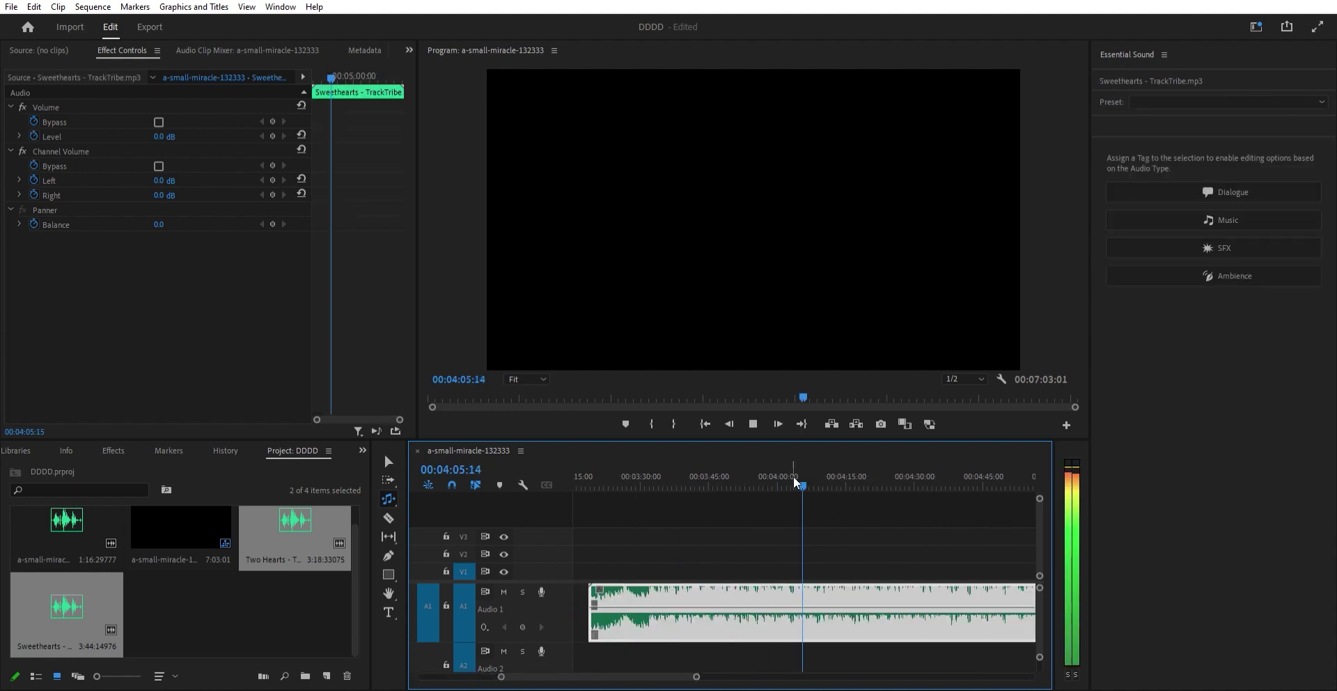
pyautogui.press('space')
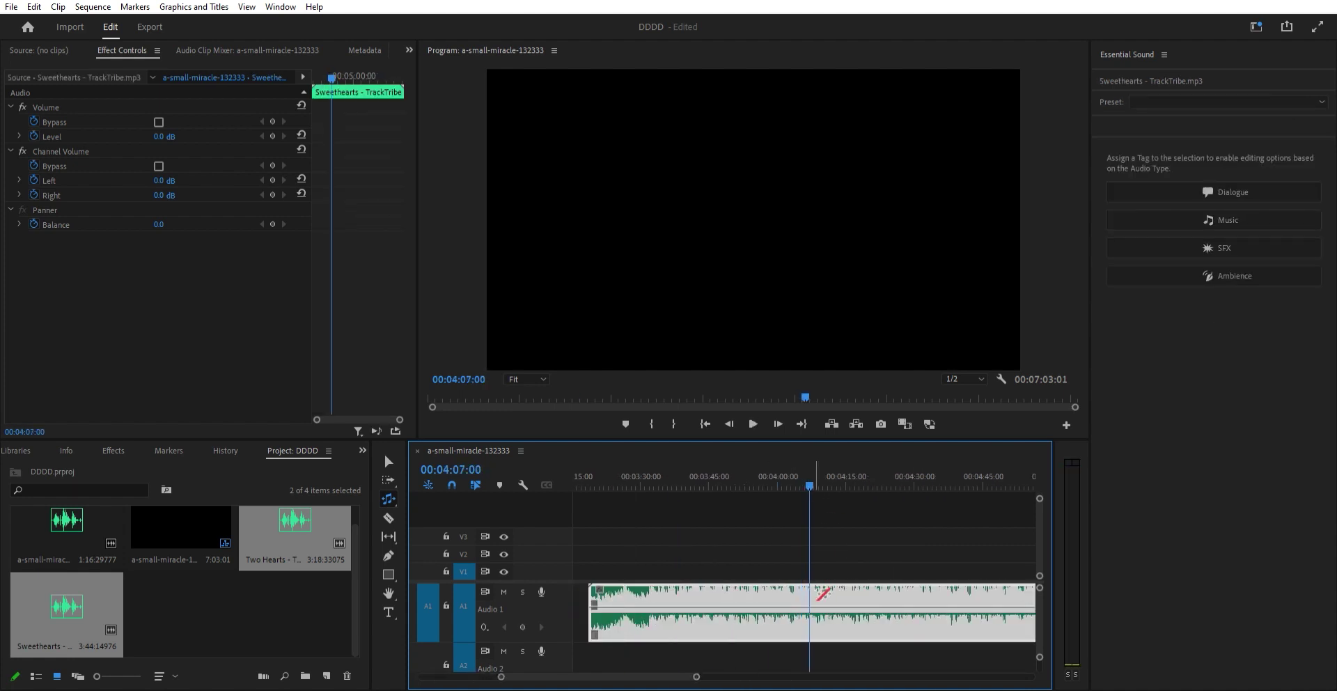
pyautogui.click(824, 594)
# Step: Shorten the second Sweethearts segment with the Remix tool to a target duration of about 00:00:54:17
pyautogui.press('-')
pyautogui.press('-')
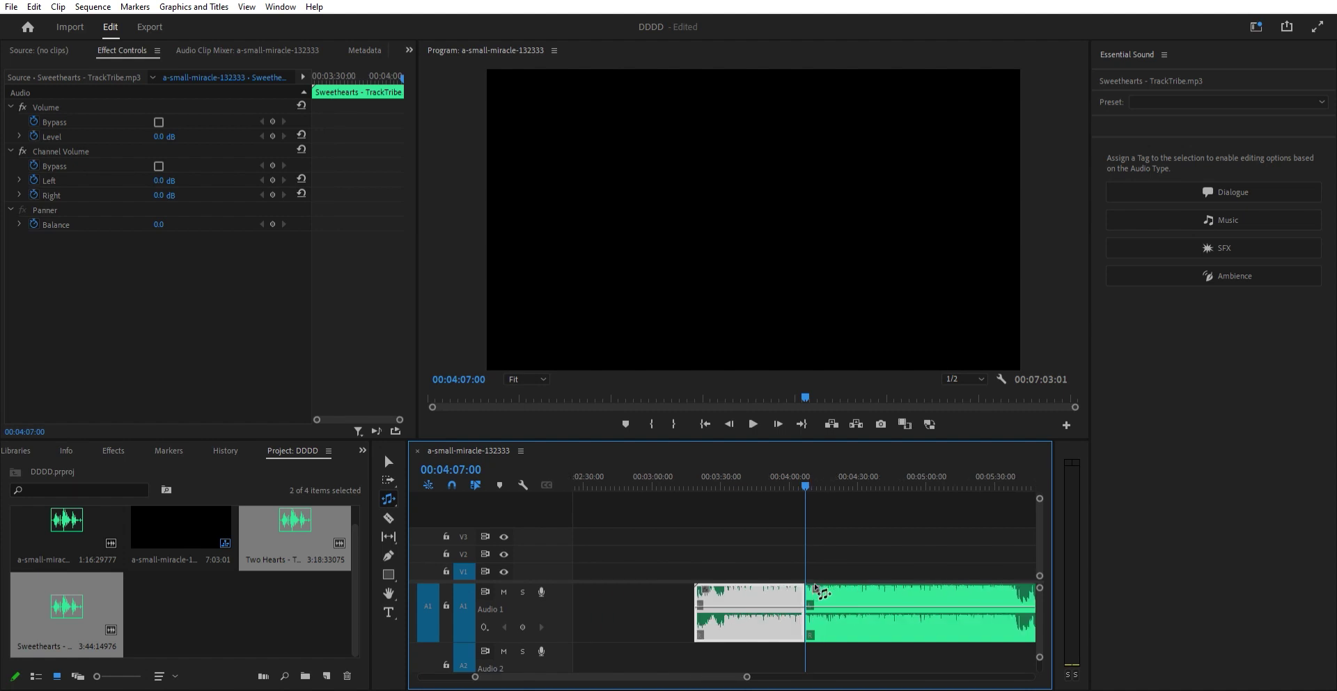
pyautogui.moveTo(1003, 586); pyautogui.dragTo(866, 582)
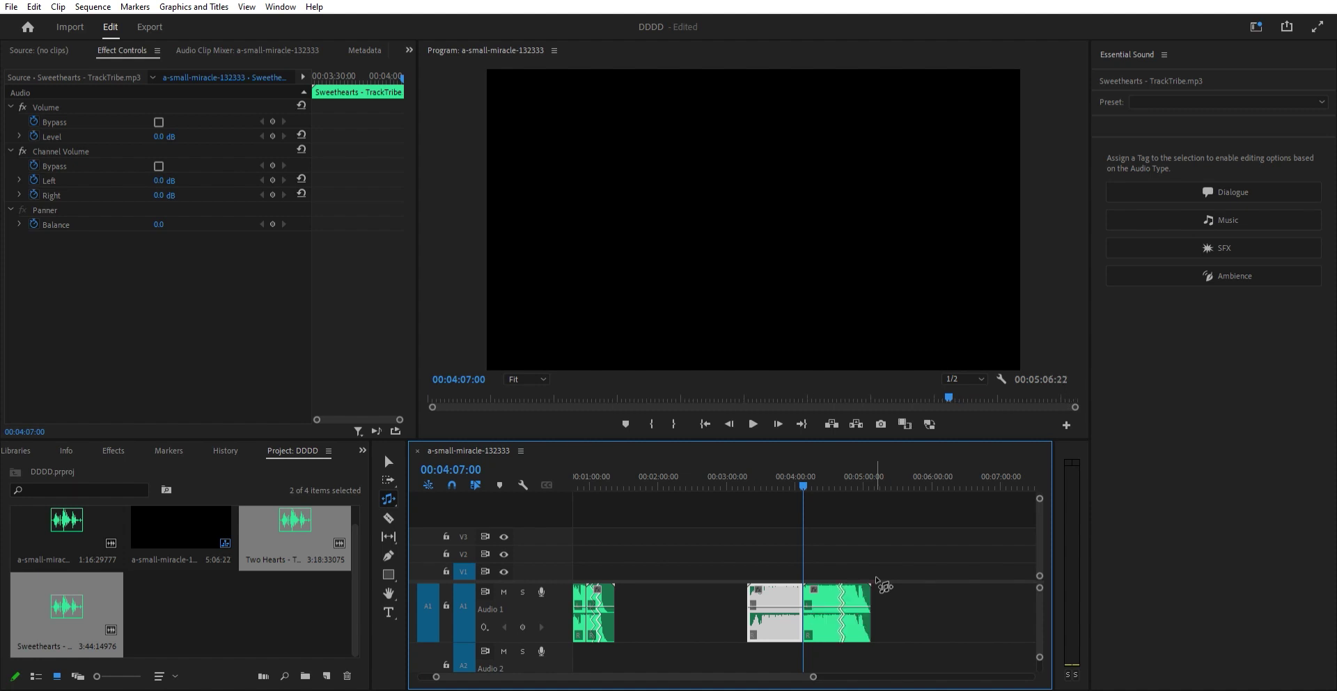
# Step: Play the remixed Sweethearts segment across its transition marks, from 00:04:37:10 to about 00:04:42:21
pyautogui.click(841, 466)
pyautogui.press('=')
pyautogui.press('=')
pyautogui.press('=')
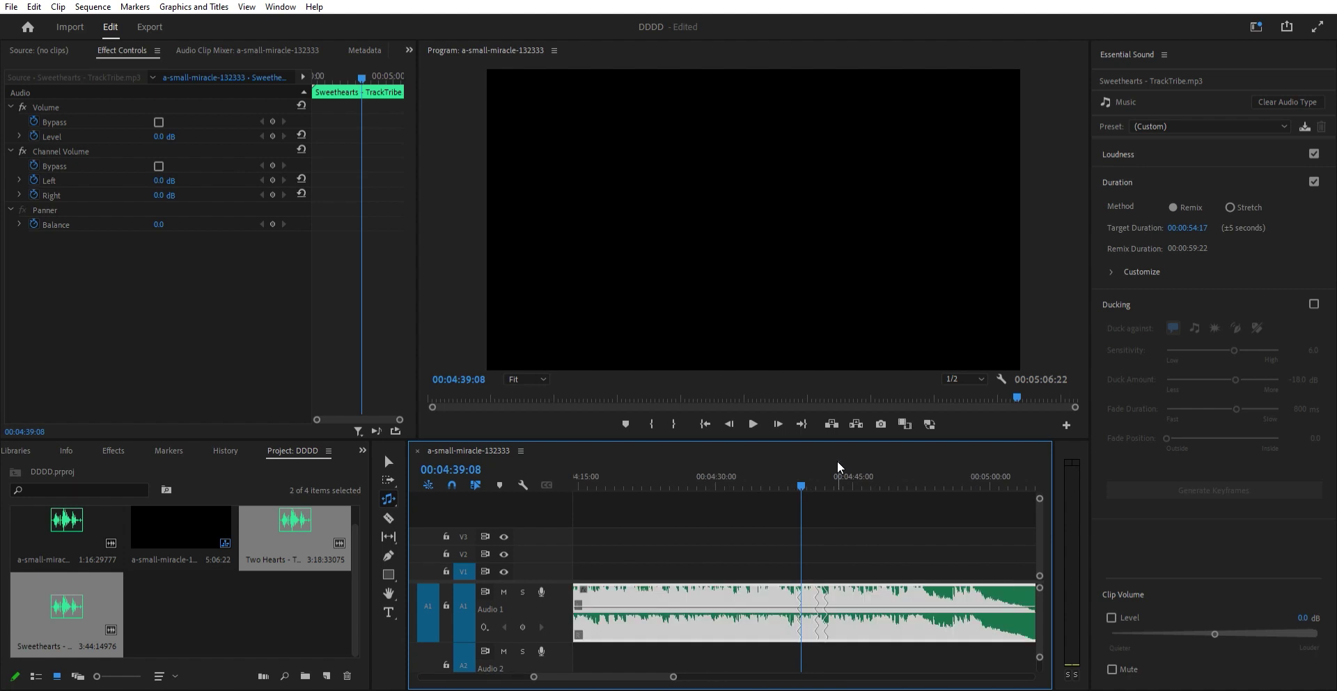
pyautogui.click(785, 475)
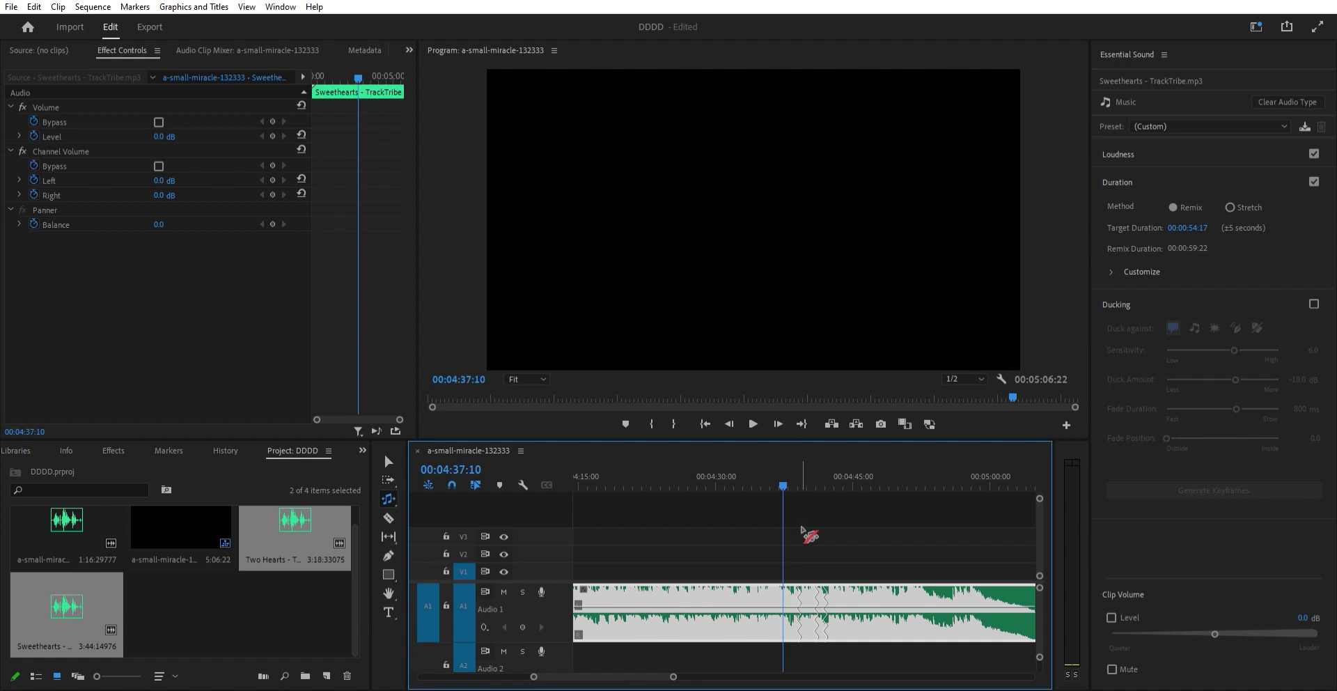
pyautogui.press('space')
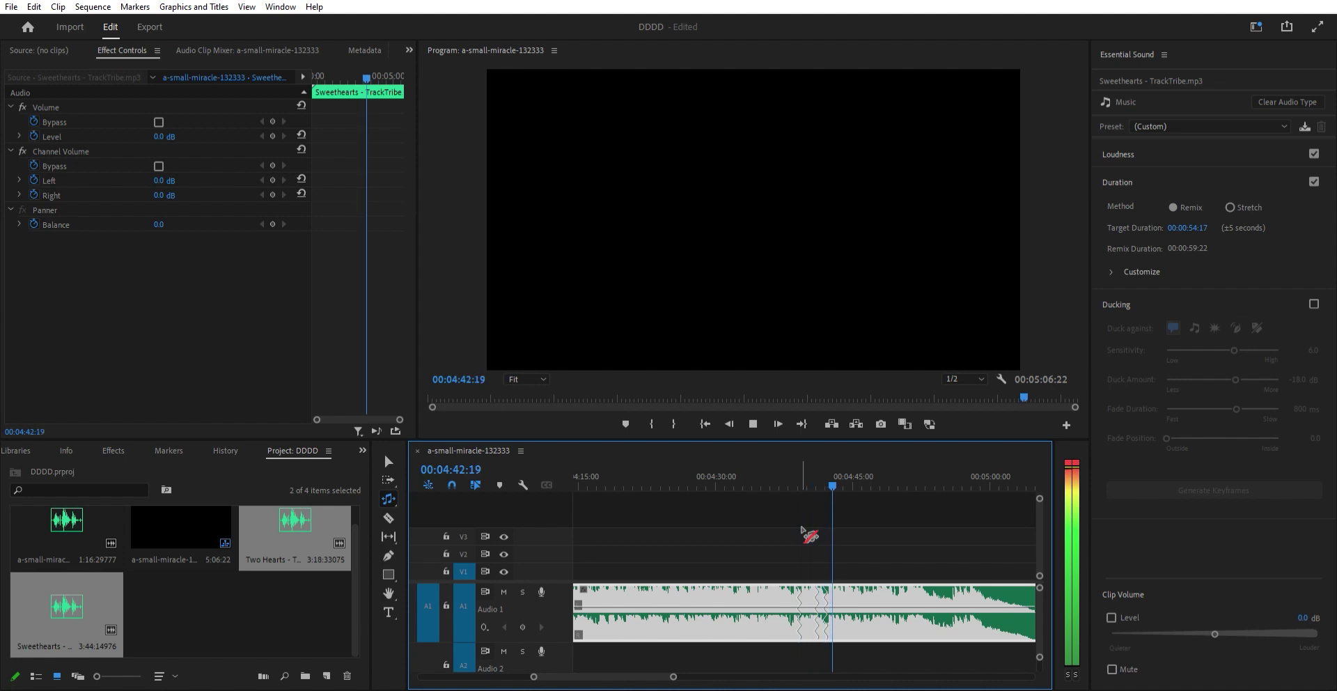
pyautogui.press('space')
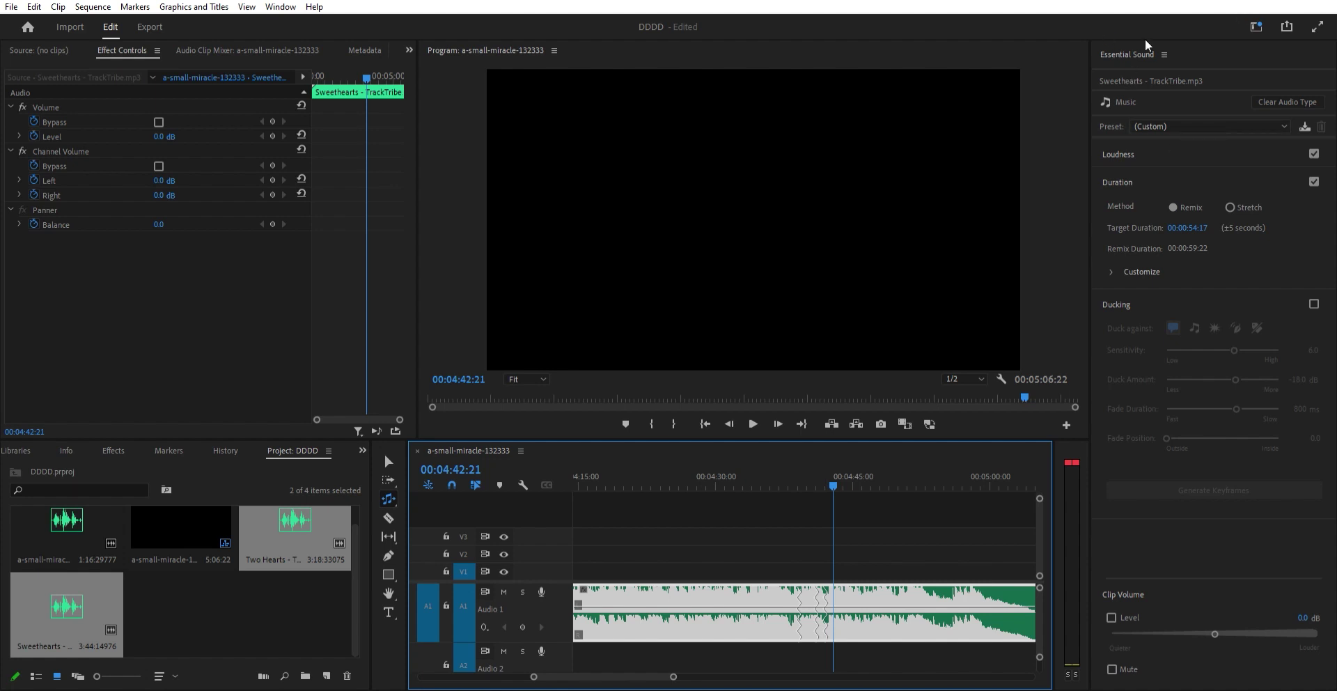
# Step: Clear the audio type of the remixed Sweethearts segment to restore its original length
pyautogui.click(1292, 101)
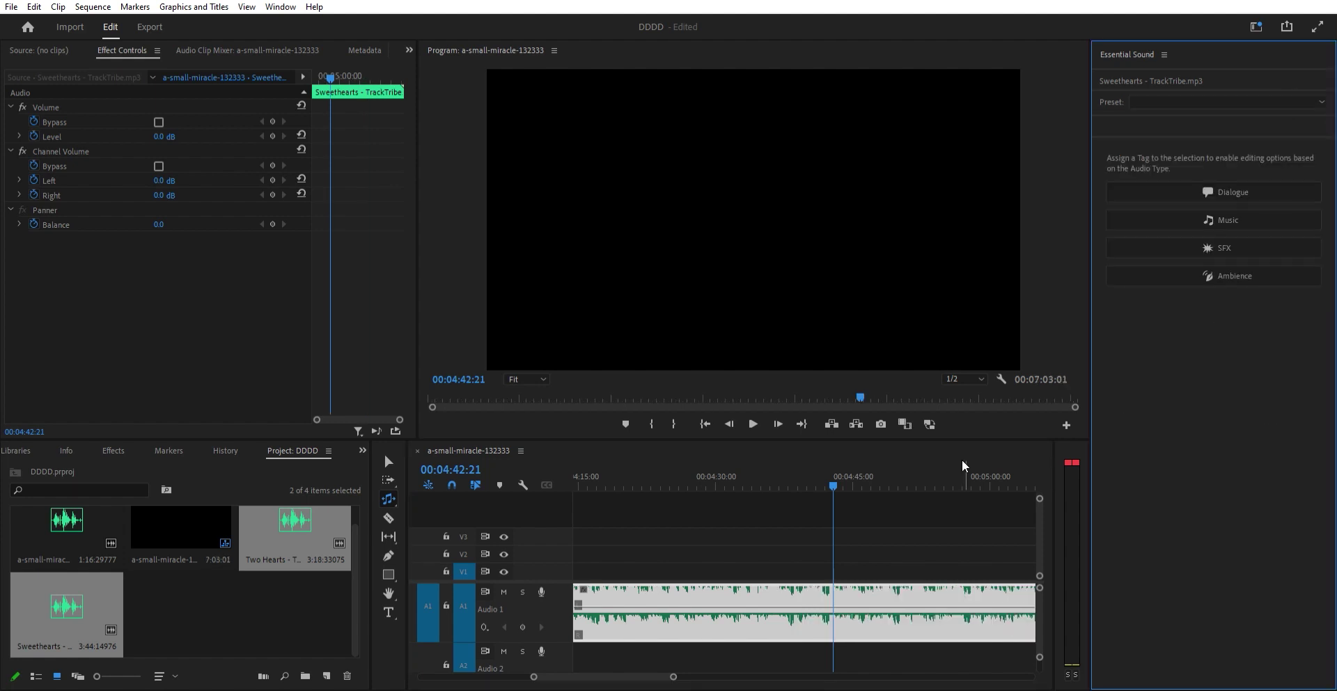
pyautogui.press('-')
pyautogui.press('-')
pyautogui.press('-')
pyautogui.press('-')
pyautogui.press('-')
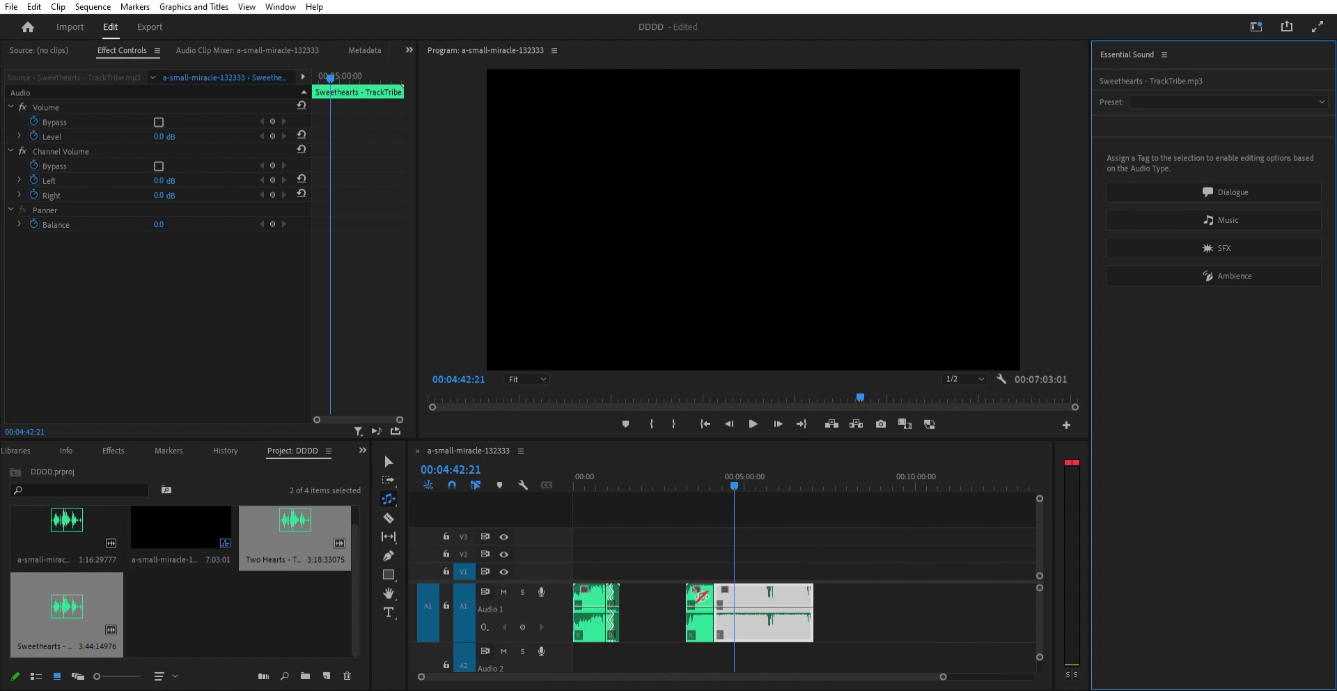
# Step: Clear the audio type of the remixed second Two Hearts segment to restore its original length
pyautogui.click(592, 474)
pyautogui.press('=')
pyautogui.press('=')
pyautogui.press('=')
pyautogui.press('=')
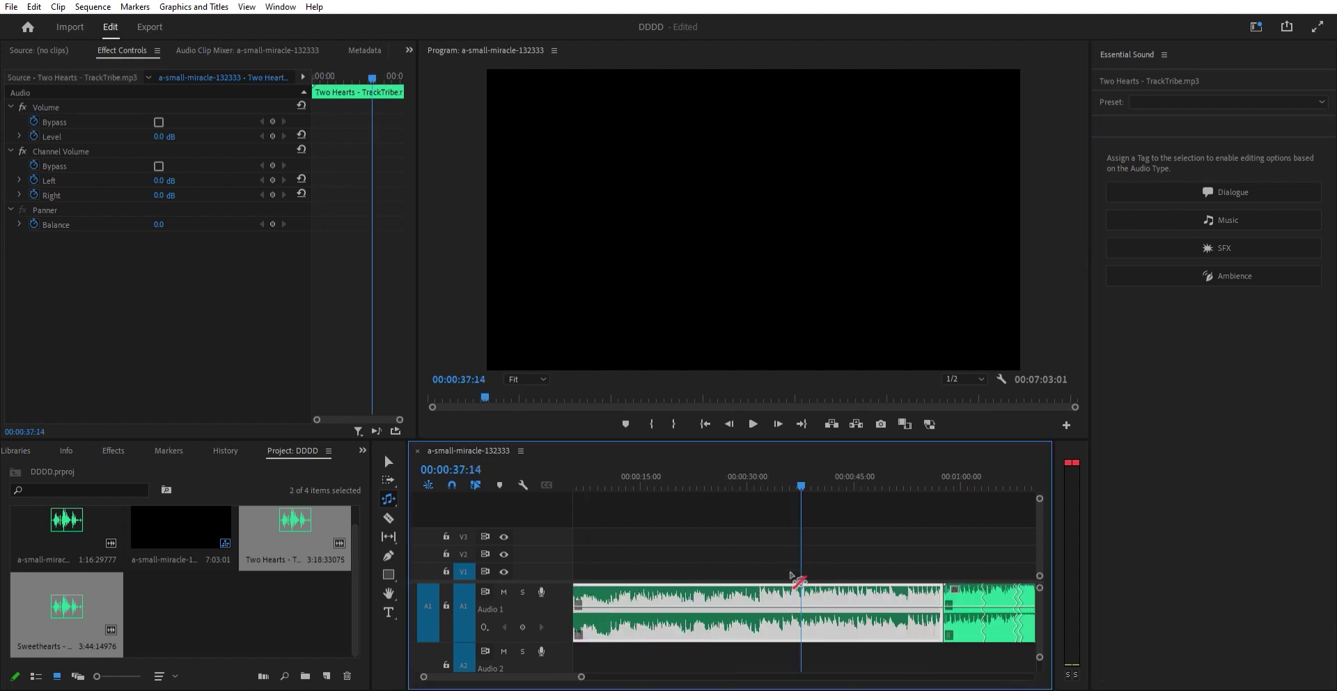
pyautogui.hotkey('ctrl', 'z')
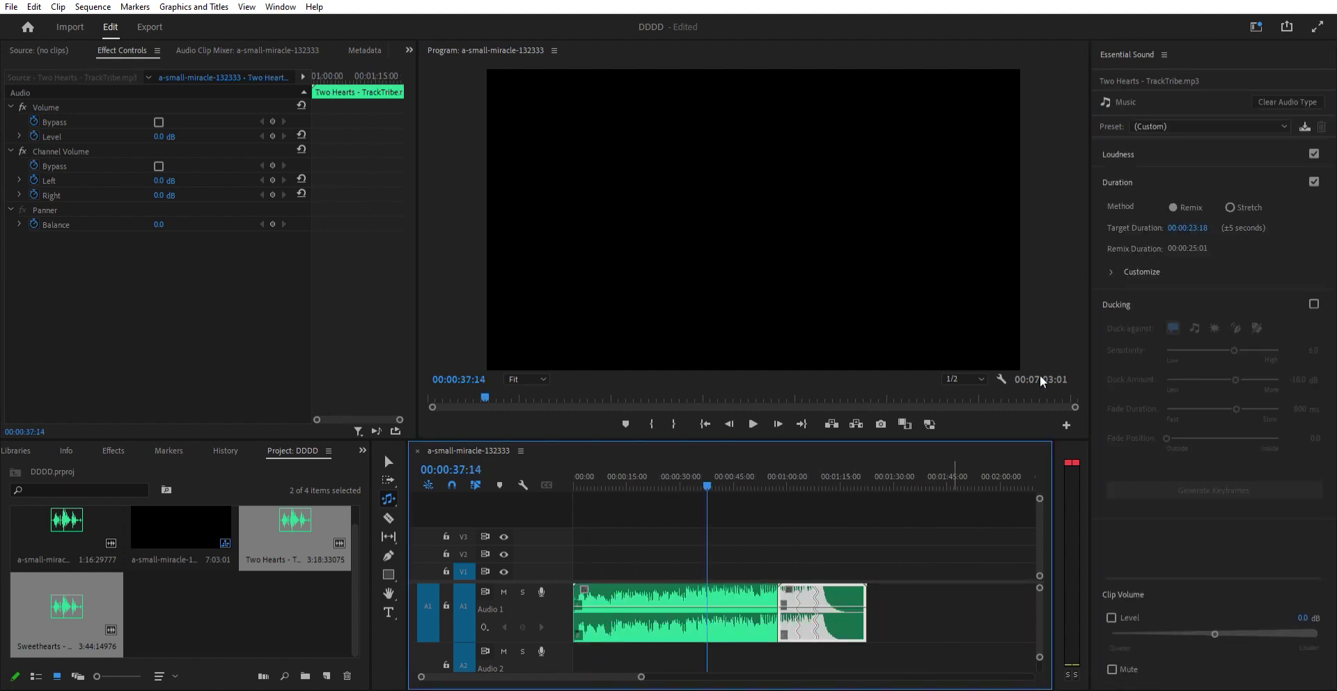
pyautogui.click(1274, 103)
pyautogui.press('-')
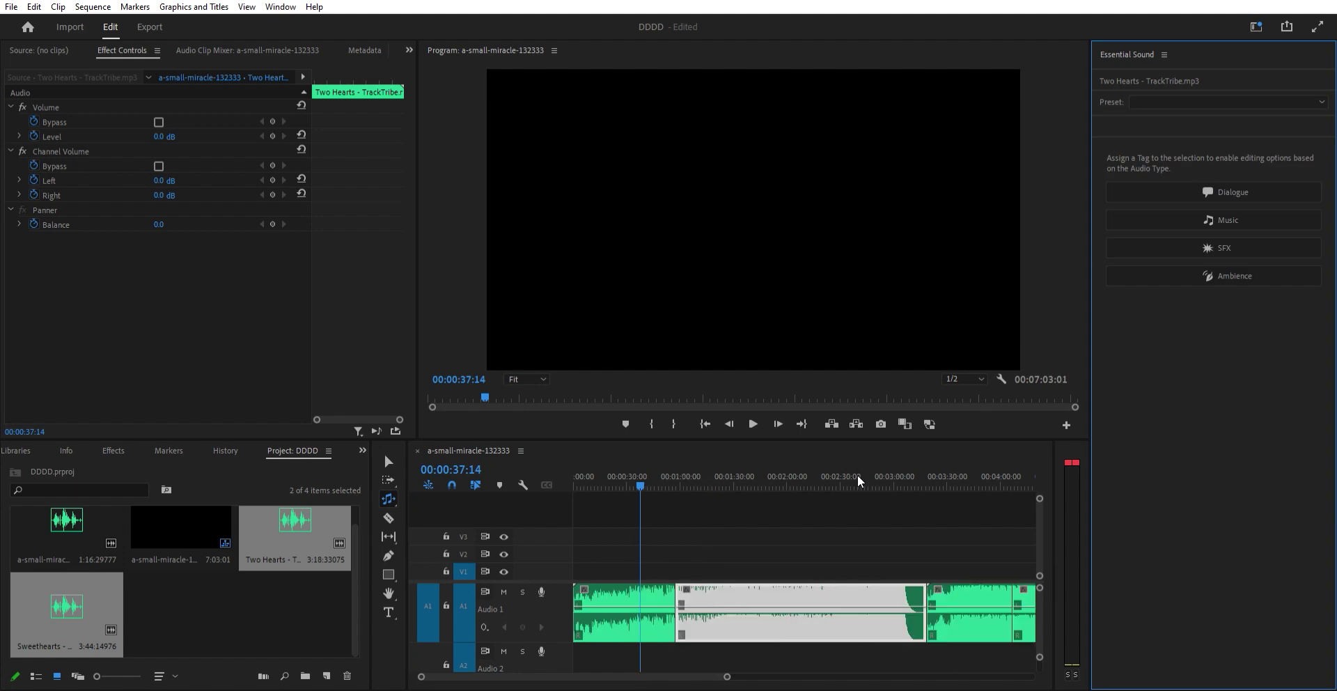